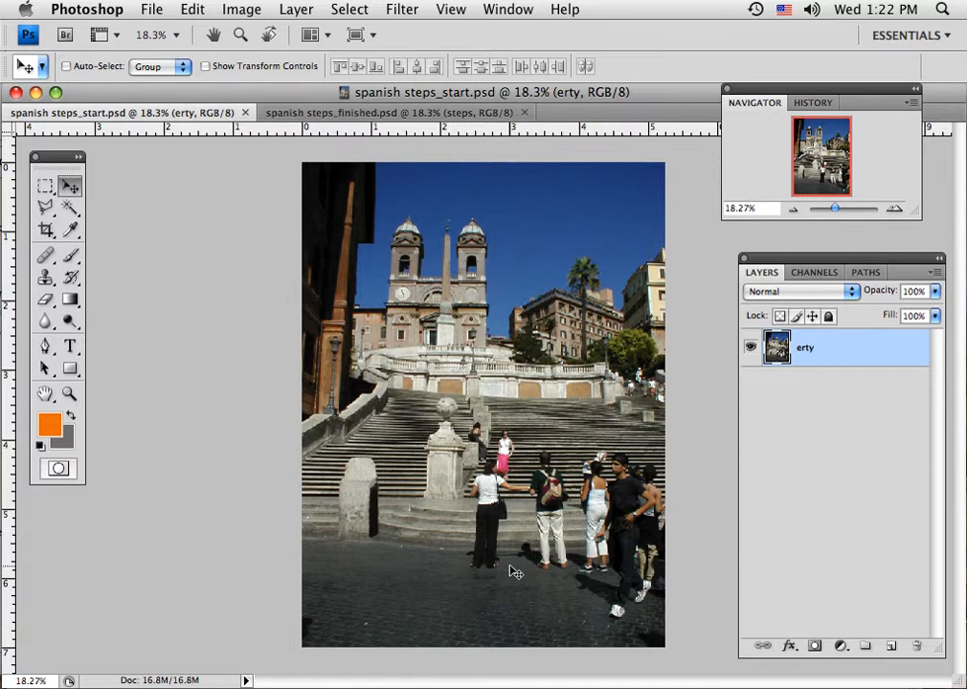
- View the finished Spanish Steps image for comparison, and return to spanish steps_start.psd
{"action": "left_click", "coordinate": [377, 116]}
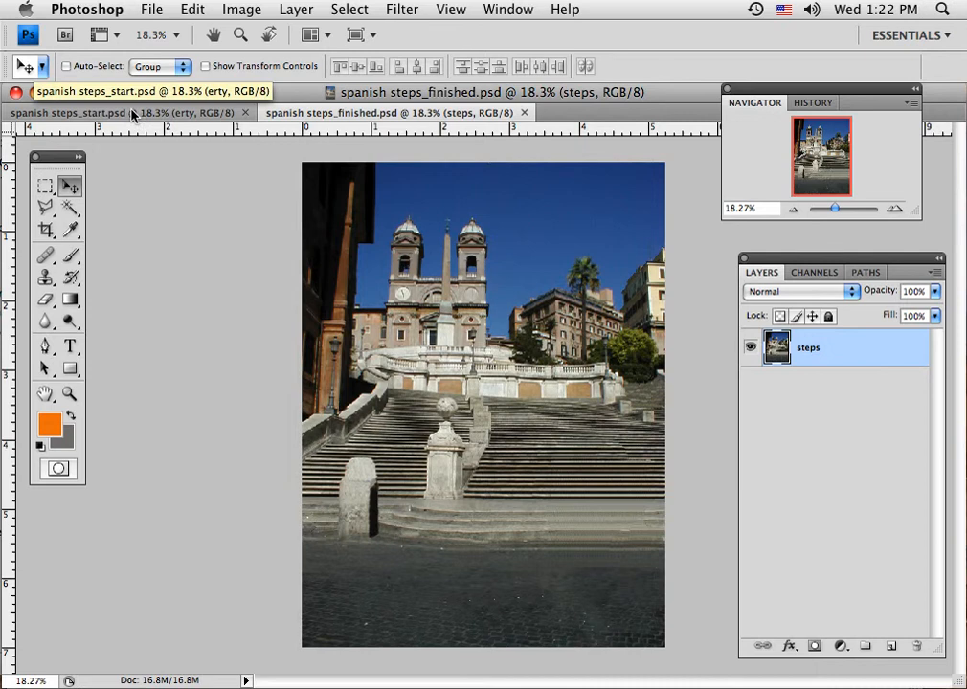
{"action": "left_click", "coordinate": [170, 113]}
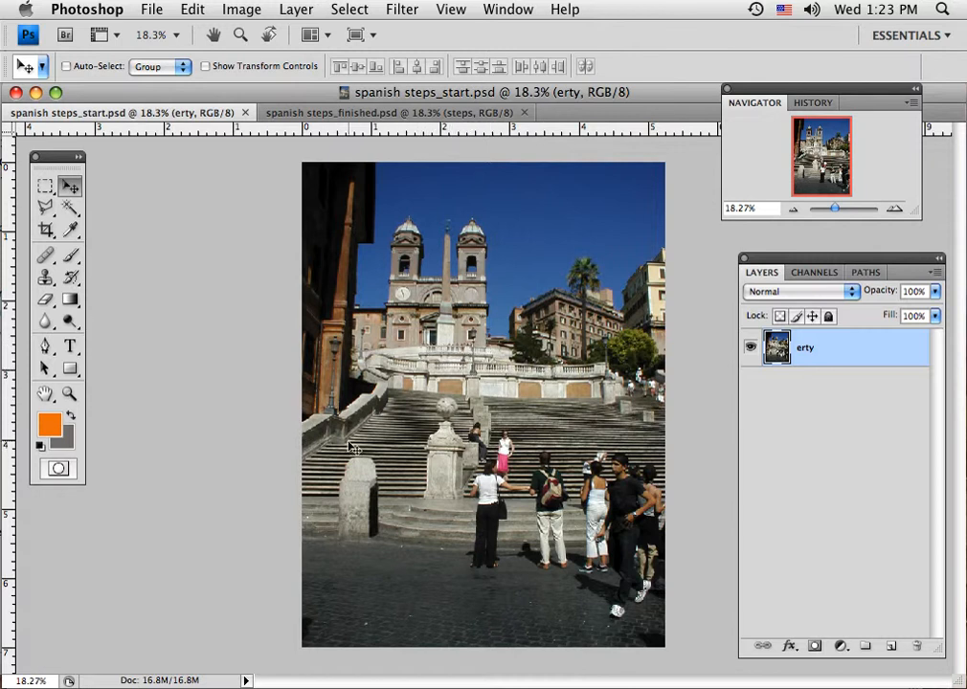
- Set up the Clone Stamp tool with a soft 45 px brush for retouching the people on the steps
{"action": "left_click", "coordinate": [69, 393]}
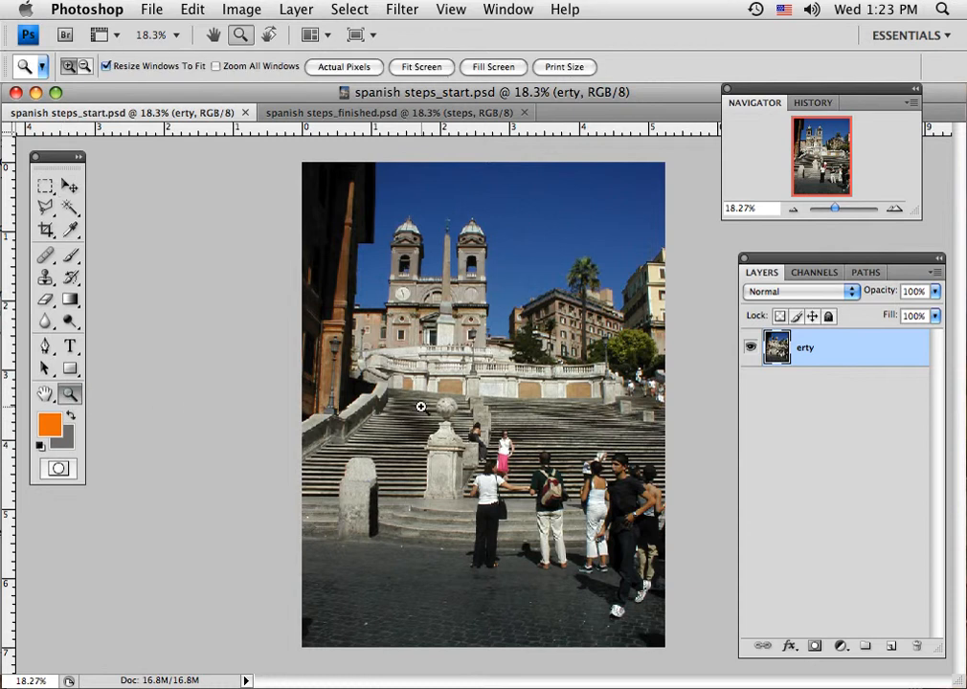
{"action": "left_click_drag", "start_coordinate": [523, 486], "coordinate": [621, 547]}
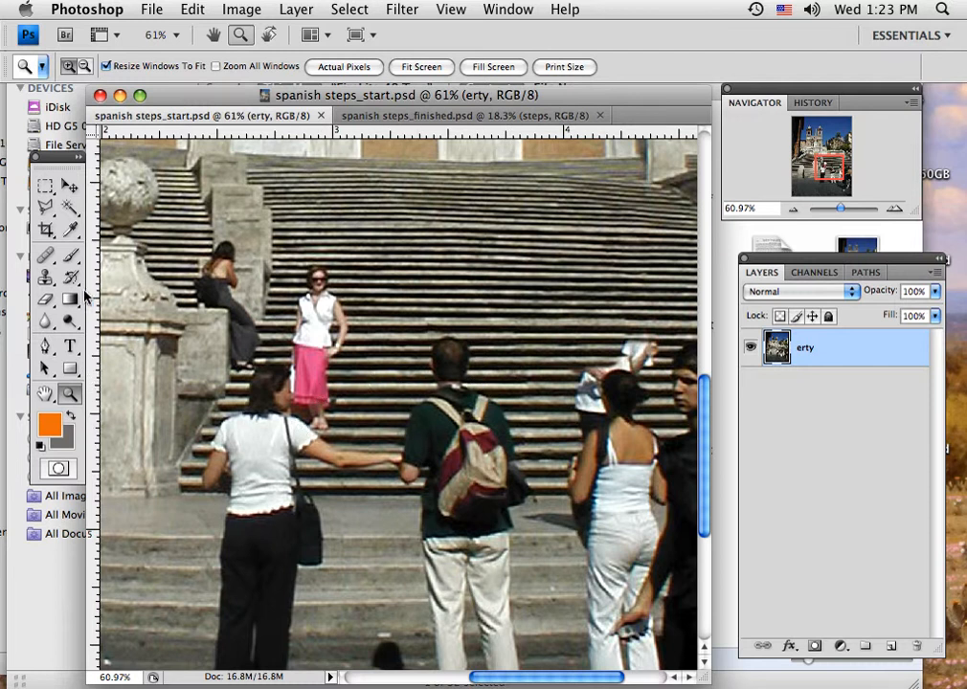
{"action": "left_click", "coordinate": [48, 299]}
{"action": "left_click", "coordinate": [46, 280]}
{"action": "left_click", "coordinate": [46, 280]}
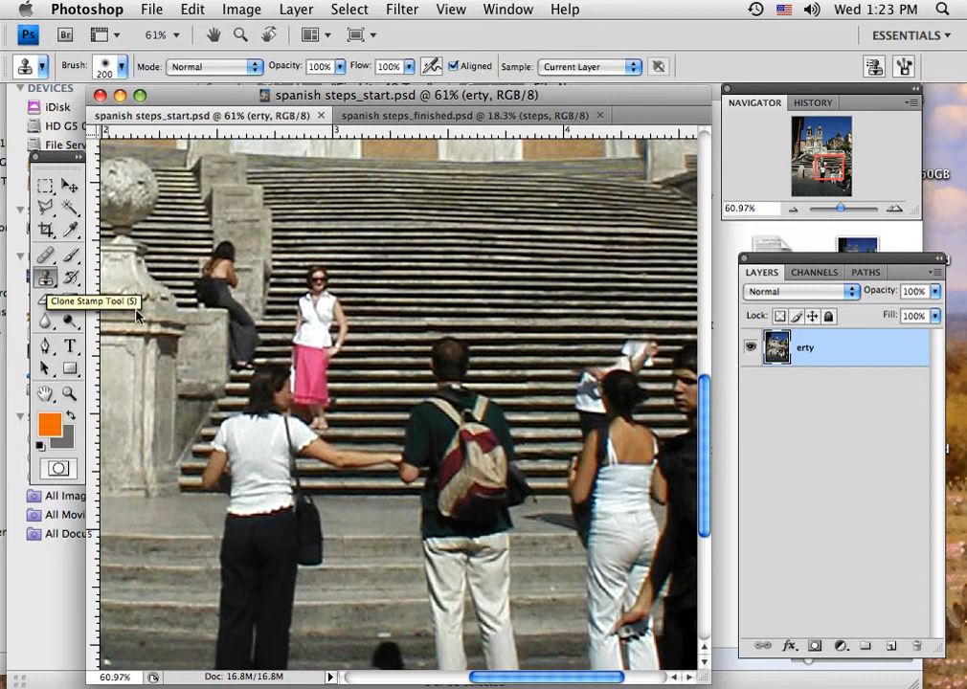
{"action": "left_click", "coordinate": [99, 70]}
{"action": "left_click", "coordinate": [31, 277]}
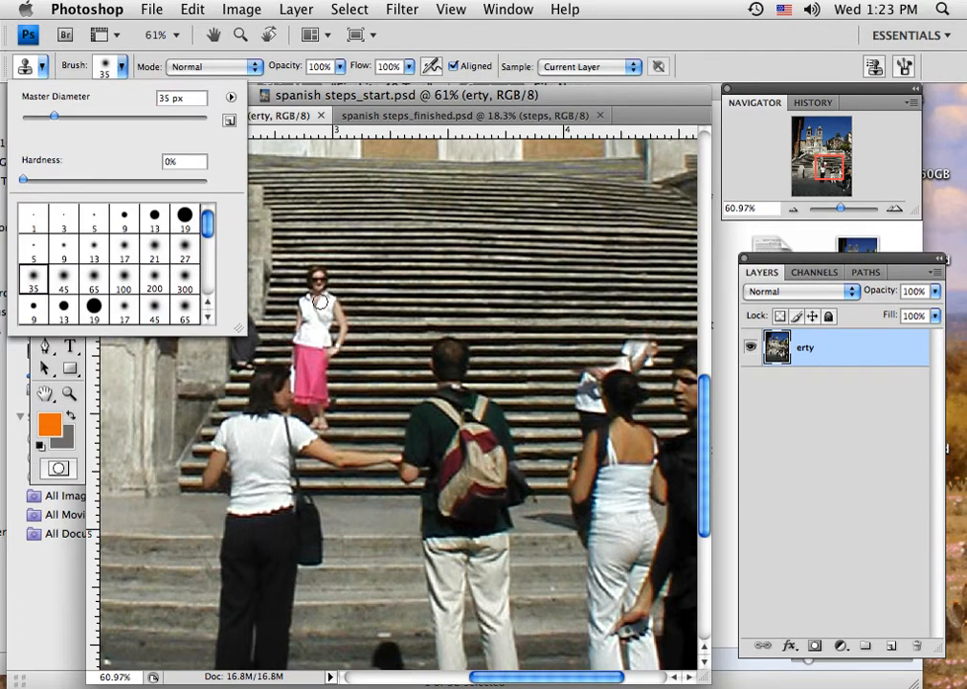
{"action": "left_click", "coordinate": [63, 277]}
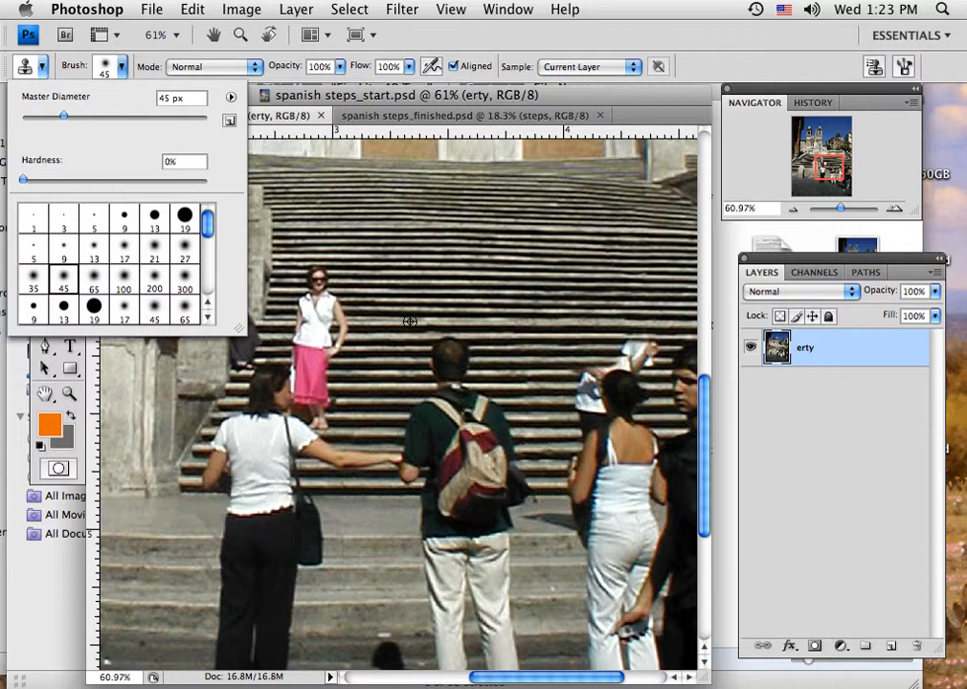
- Clone stair texture over the woman in the pink skirt and the head of the woman in white below her
{"action": "left_click", "coordinate": [409, 322], "text": "alt"}
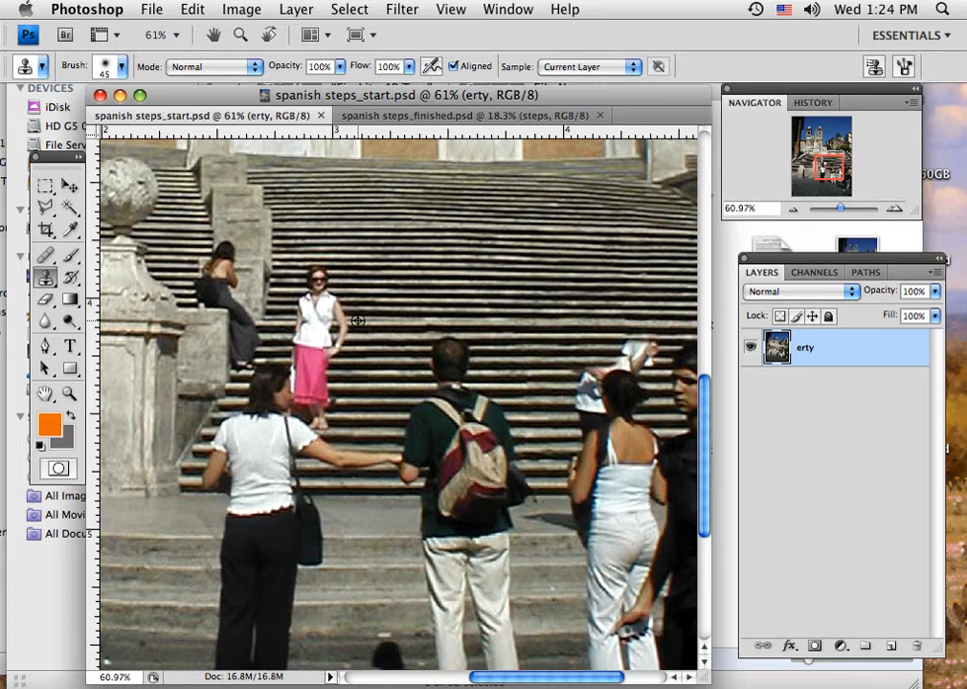
{"action": "left_click", "coordinate": [358, 321], "text": "alt"}
{"action": "mouse_move", "coordinate": [358, 321]}
{"action": "left_mouse_down"}
{"action": "mouse_move", "coordinate": [298, 322]}
{"action": "mouse_move", "coordinate": [337, 328]}
{"action": "mouse_move", "coordinate": [341, 340]}
{"action": "mouse_move", "coordinate": [294, 336]}
{"action": "mouse_move", "coordinate": [336, 342]}
{"action": "mouse_move", "coordinate": [303, 339]}
{"action": "mouse_move", "coordinate": [340, 327]}
{"action": "mouse_move", "coordinate": [300, 333]}
{"action": "mouse_move", "coordinate": [322, 339]}
{"action": "mouse_move", "coordinate": [336, 316]}
{"action": "mouse_move", "coordinate": [324, 308]}
{"action": "mouse_move", "coordinate": [334, 299]}
{"action": "mouse_move", "coordinate": [322, 275]}
{"action": "mouse_move", "coordinate": [298, 299]}
{"action": "mouse_move", "coordinate": [314, 315]}
{"action": "mouse_move", "coordinate": [324, 396]}
{"action": "mouse_move", "coordinate": [316, 416]}
{"action": "mouse_move", "coordinate": [305, 393]}
{"action": "mouse_move", "coordinate": [308, 342]}
{"action": "mouse_move", "coordinate": [337, 393]}
{"action": "left_mouse_up"}
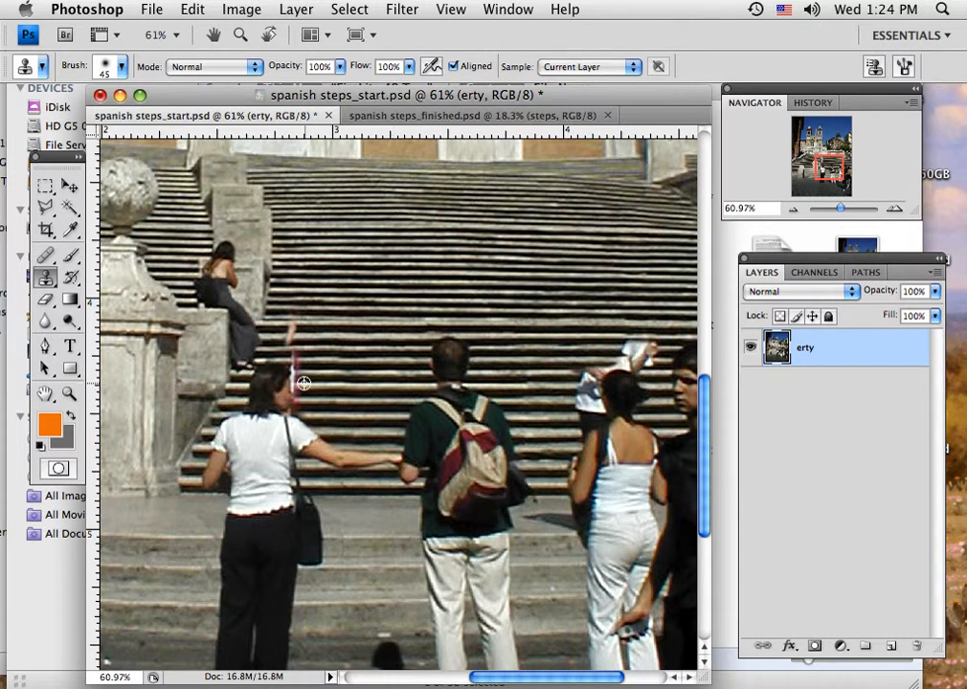
{"action": "mouse_move", "coordinate": [297, 379]}
{"action": "left_mouse_down"}
{"action": "mouse_move", "coordinate": [256, 377]}
{"action": "mouse_move", "coordinate": [294, 364]}
{"action": "mouse_move", "coordinate": [292, 329]}
{"action": "mouse_move", "coordinate": [293, 399]}
{"action": "mouse_move", "coordinate": [254, 397]}
{"action": "mouse_move", "coordinate": [255, 388]}
{"action": "mouse_move", "coordinate": [250, 402]}
{"action": "mouse_move", "coordinate": [289, 410]}
{"action": "mouse_move", "coordinate": [242, 409]}
{"action": "mouse_move", "coordinate": [282, 406]}
{"action": "mouse_move", "coordinate": [322, 418]}
{"action": "mouse_move", "coordinate": [336, 459]}
{"action": "mouse_move", "coordinate": [372, 380]}
{"action": "mouse_move", "coordinate": [354, 378]}
{"action": "mouse_move", "coordinate": [341, 359]}
{"action": "mouse_move", "coordinate": [382, 361]}
{"action": "mouse_move", "coordinate": [331, 358]}
{"action": "left_mouse_up"}
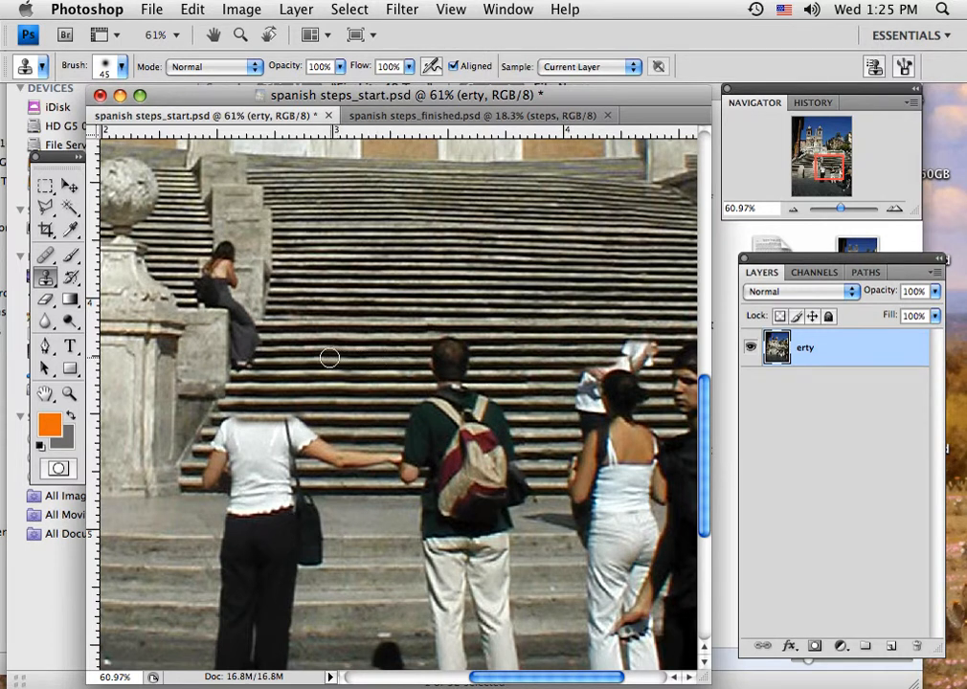
{"action": "left_click", "coordinate": [390, 332], "text": "alt"}
{"action": "left_click_drag", "start_coordinate": [368, 334], "coordinate": [358, 333]}
- Clone steps and stone over the legs and right side of the woman seated by the stone blocks
{"action": "left_click", "coordinate": [297, 347], "text": "alt"}
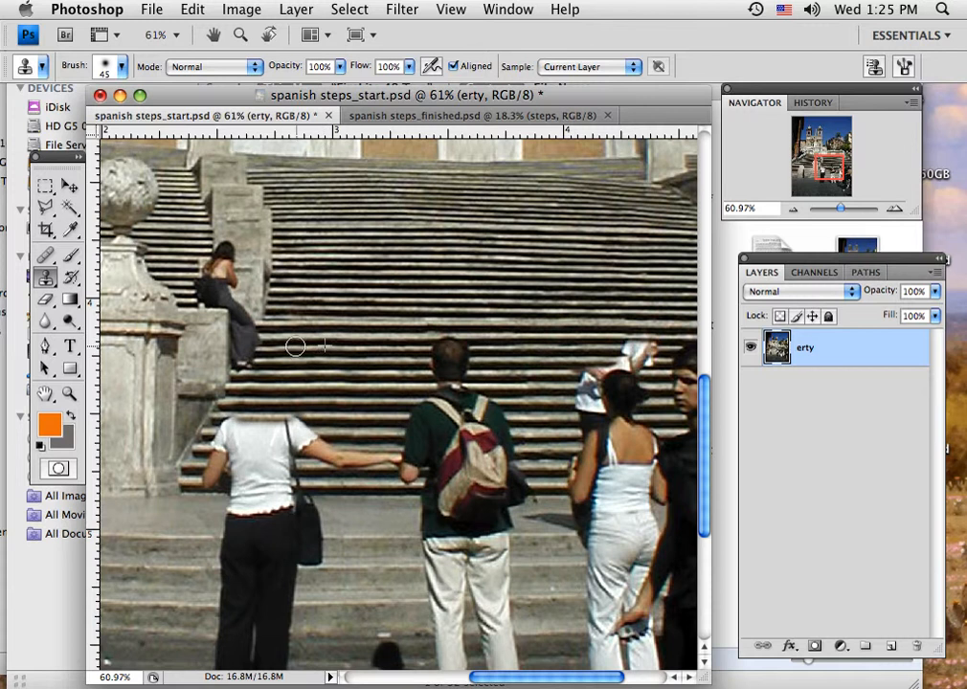
{"action": "mouse_move", "coordinate": [296, 343]}
{"action": "left_mouse_down"}
{"action": "mouse_move", "coordinate": [245, 337]}
{"action": "mouse_move", "coordinate": [245, 362]}
{"action": "left_mouse_up"}
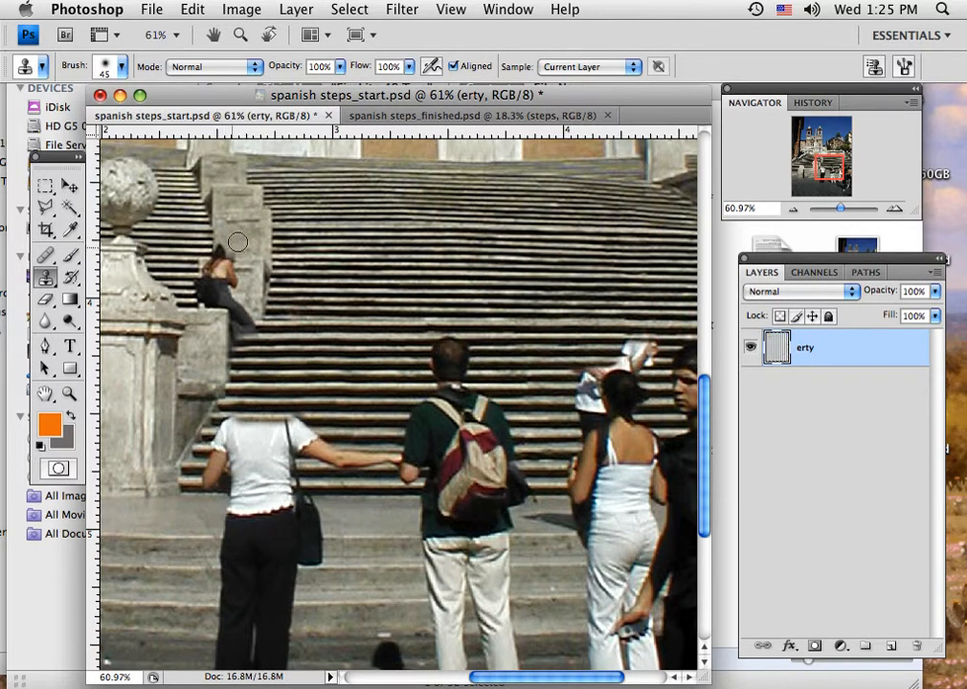
{"action": "mouse_move", "coordinate": [237, 245]}
{"action": "left_mouse_down"}
{"action": "mouse_move", "coordinate": [227, 247]}
{"action": "mouse_move", "coordinate": [241, 258]}
{"action": "left_mouse_up"}
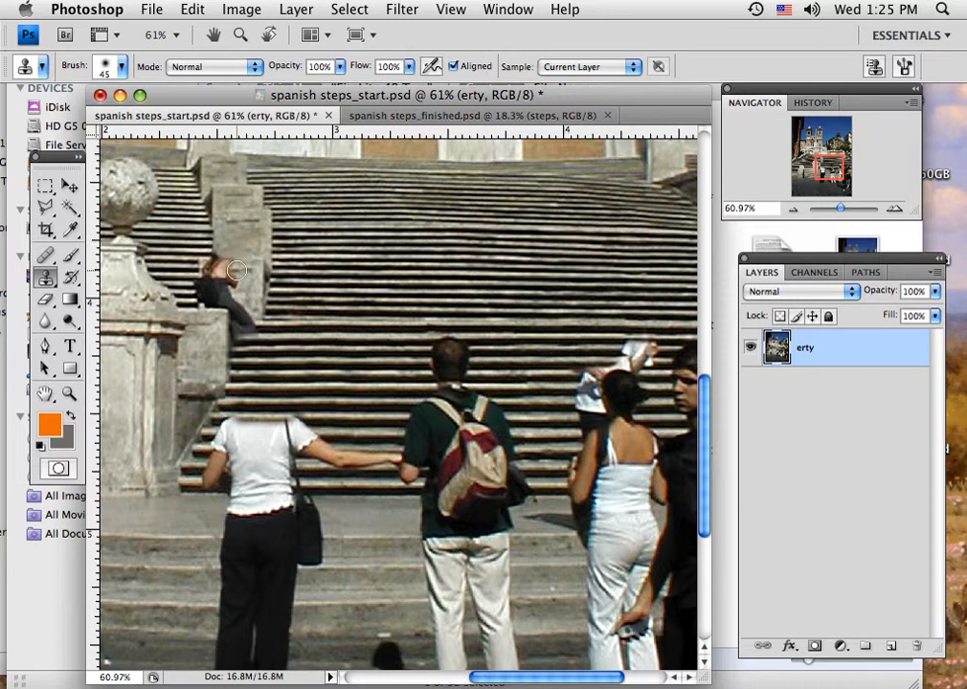
{"action": "mouse_move", "coordinate": [228, 261]}
{"action": "left_mouse_down"}
{"action": "mouse_move", "coordinate": [236, 300]}
{"action": "mouse_move", "coordinate": [242, 275]}
{"action": "mouse_move", "coordinate": [247, 309]}
{"action": "mouse_move", "coordinate": [238, 283]}
{"action": "left_mouse_up"}
{"action": "left_click", "coordinate": [244, 241], "text": "alt"}
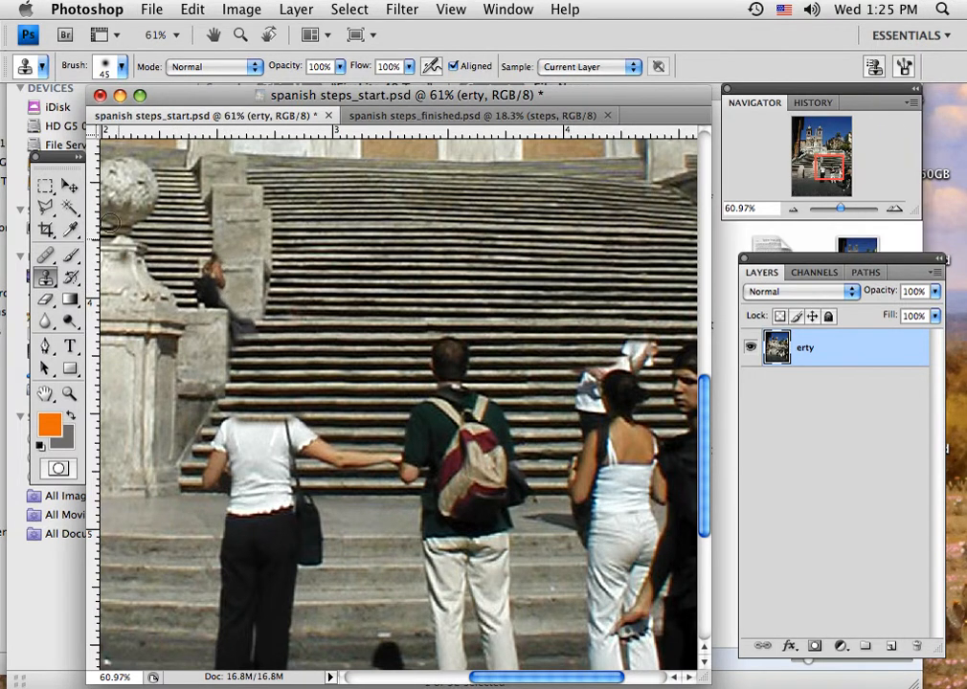
- Reduce the Clone Stamp brush to 21 px and clone over the remaining upper body of the seated woman
{"action": "left_click", "coordinate": [100, 65]}
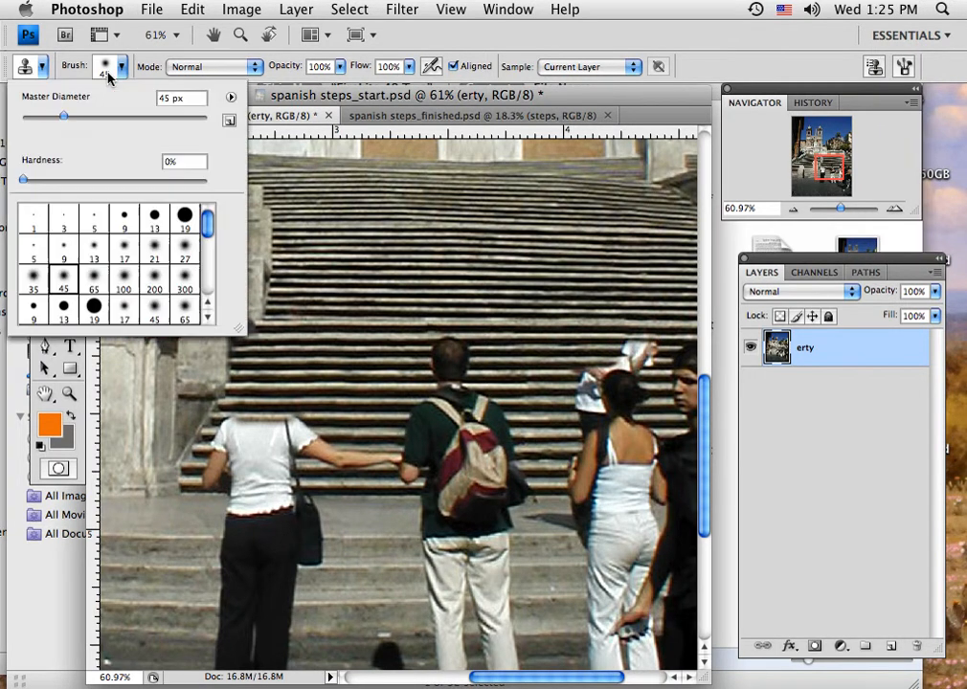
{"action": "left_click", "coordinate": [154, 251]}
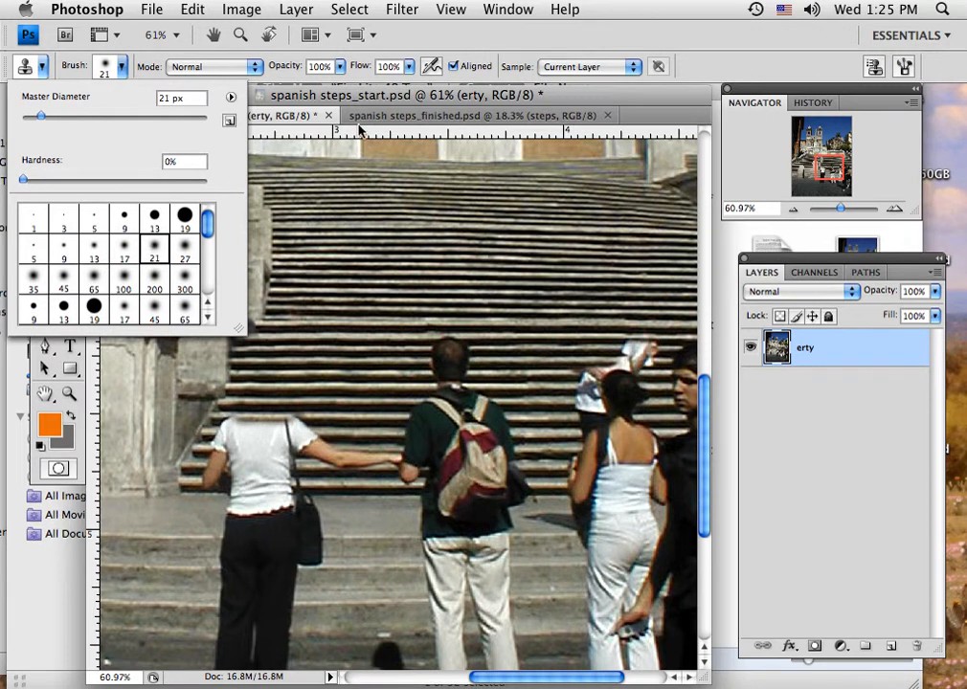
{"action": "left_click", "coordinate": [280, 102]}
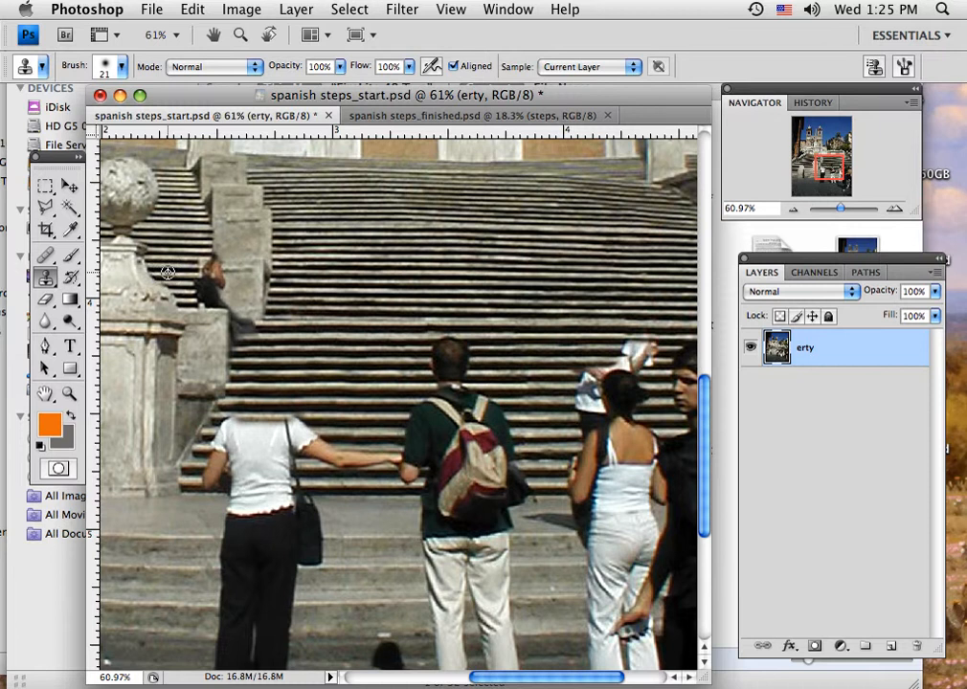
{"action": "left_click", "coordinate": [199, 271]}
{"action": "mouse_move", "coordinate": [202, 265]}
{"action": "left_mouse_down"}
{"action": "mouse_move", "coordinate": [198, 256]}
{"action": "mouse_move", "coordinate": [204, 283]}
{"action": "left_mouse_up"}
{"action": "left_click_drag", "start_coordinate": [194, 285], "coordinate": [205, 299]}
{"action": "left_click", "coordinate": [213, 208], "text": "alt"}
{"action": "mouse_move", "coordinate": [214, 255]}
{"action": "left_mouse_down"}
{"action": "mouse_move", "coordinate": [215, 301]}
{"action": "mouse_move", "coordinate": [217, 259]}
{"action": "left_mouse_up"}
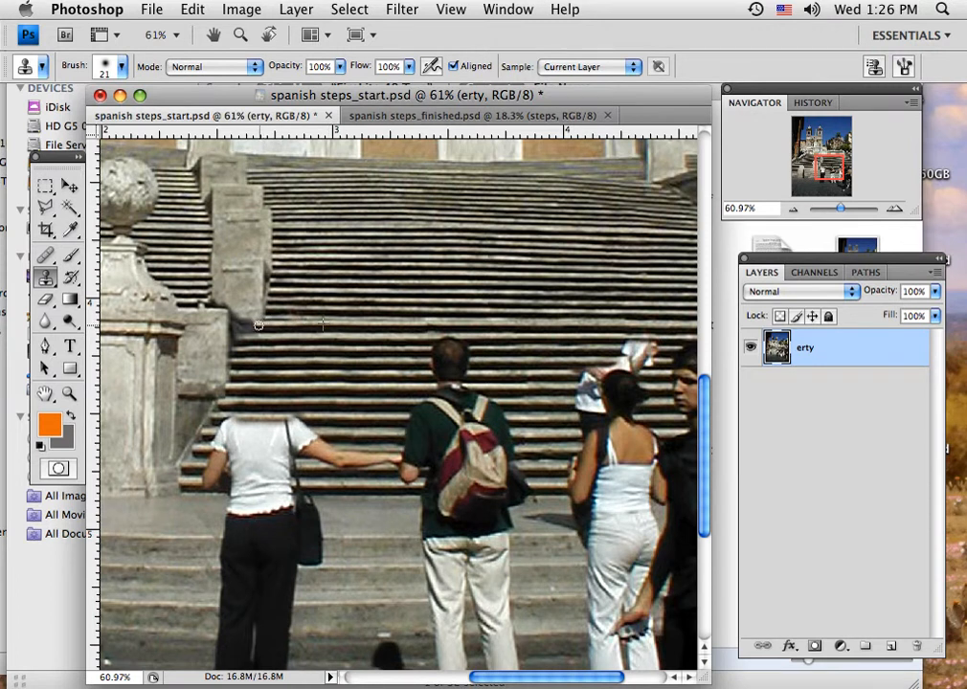
- Clone out the leftover dark smudge between the stone blocks and the stairs where the woman sat
{"action": "left_click_drag", "start_coordinate": [258, 326], "coordinate": [234, 329]}
{"action": "left_click", "coordinate": [247, 302], "text": "alt"}
{"action": "left_click_drag", "start_coordinate": [221, 301], "coordinate": [223, 304]}
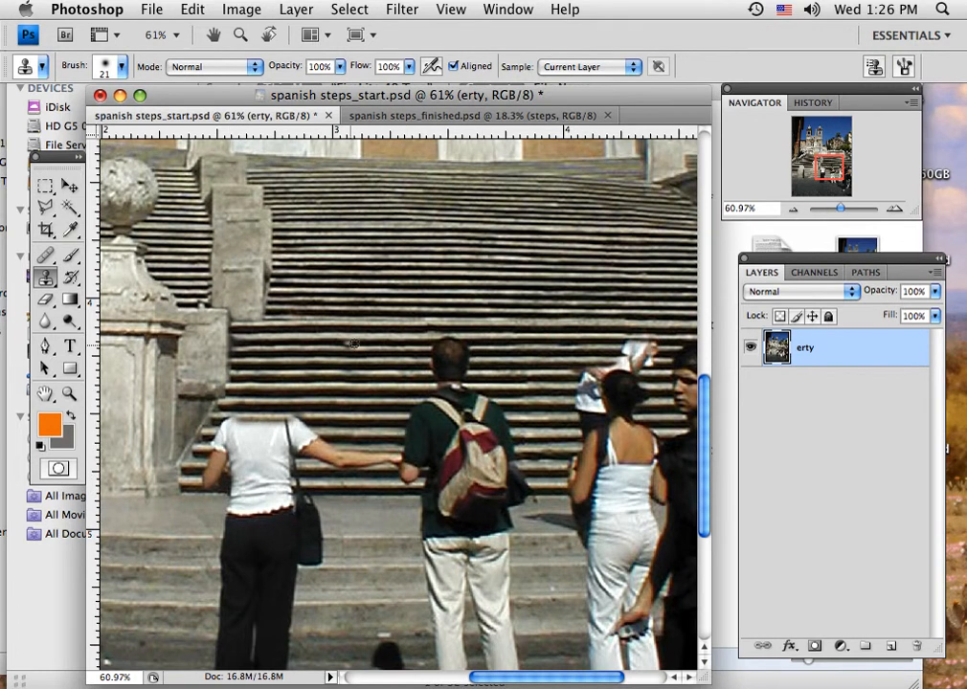
- Clone stairs and foliage over the white-clad figures on the distant stairs beneath the trees
{"action": "left_click_drag", "start_coordinate": [412, 394], "coordinate": [261, 390]}
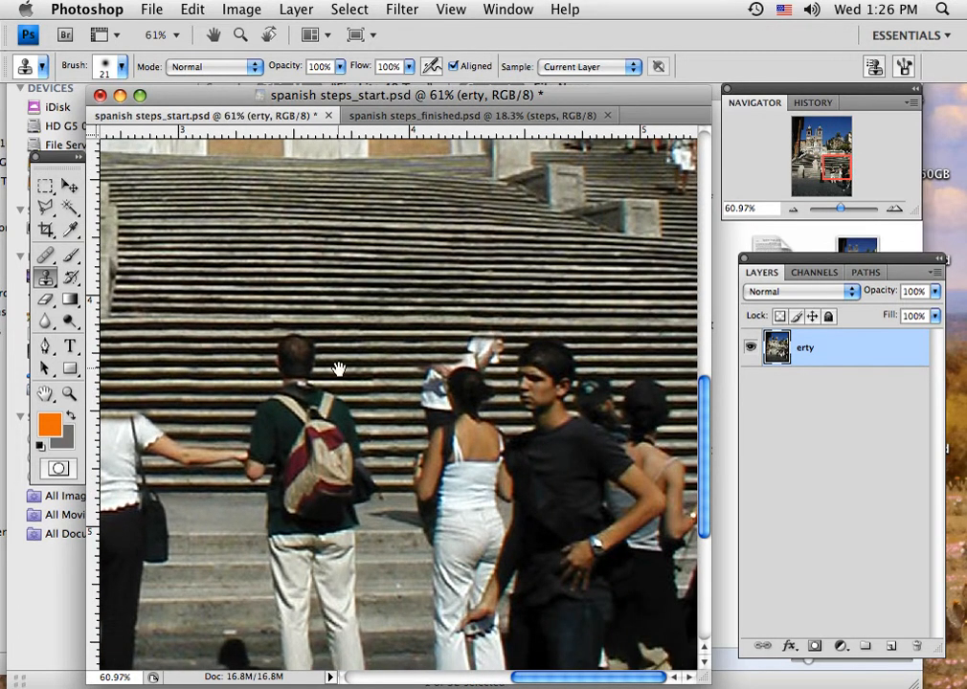
{"action": "left_click_drag", "start_coordinate": [385, 516], "coordinate": [465, 292]}
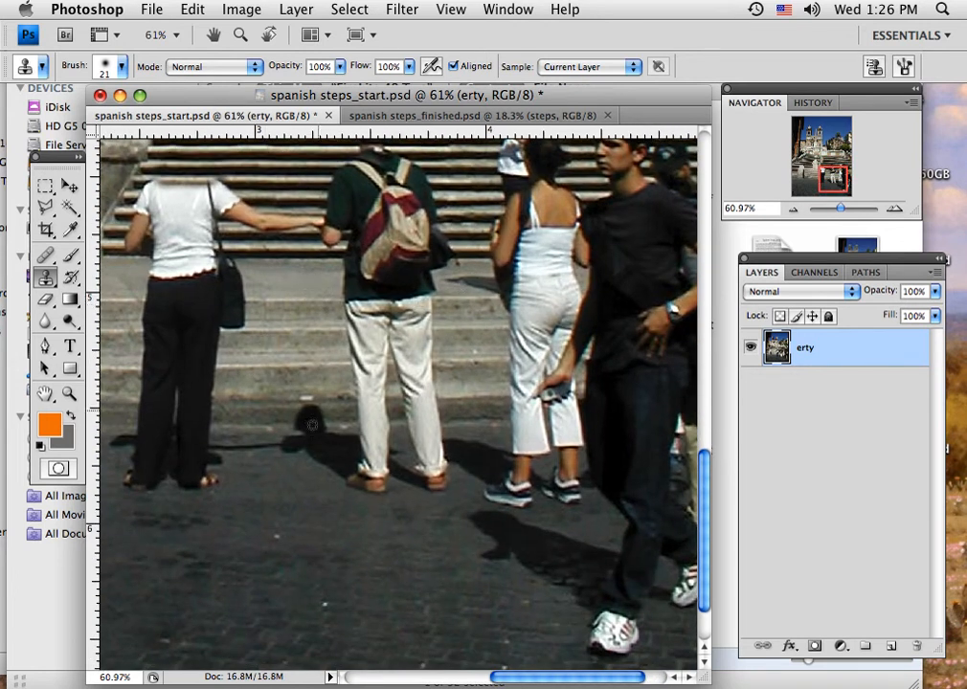
{"action": "left_click_drag", "start_coordinate": [270, 542], "coordinate": [478, 430]}
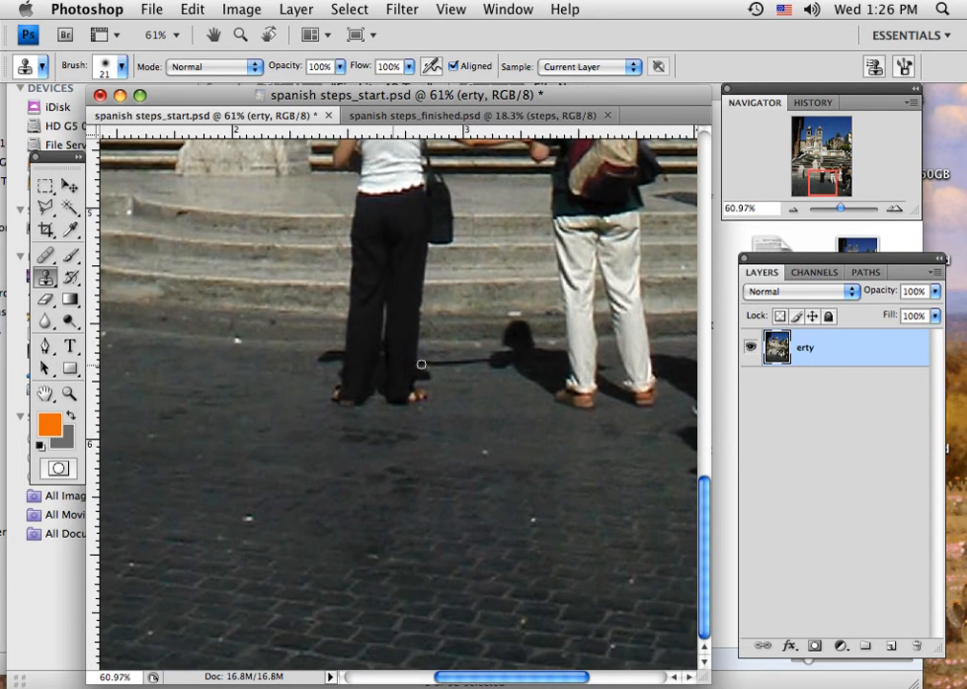
{"action": "left_click_drag", "start_coordinate": [572, 442], "coordinate": [221, 440]}
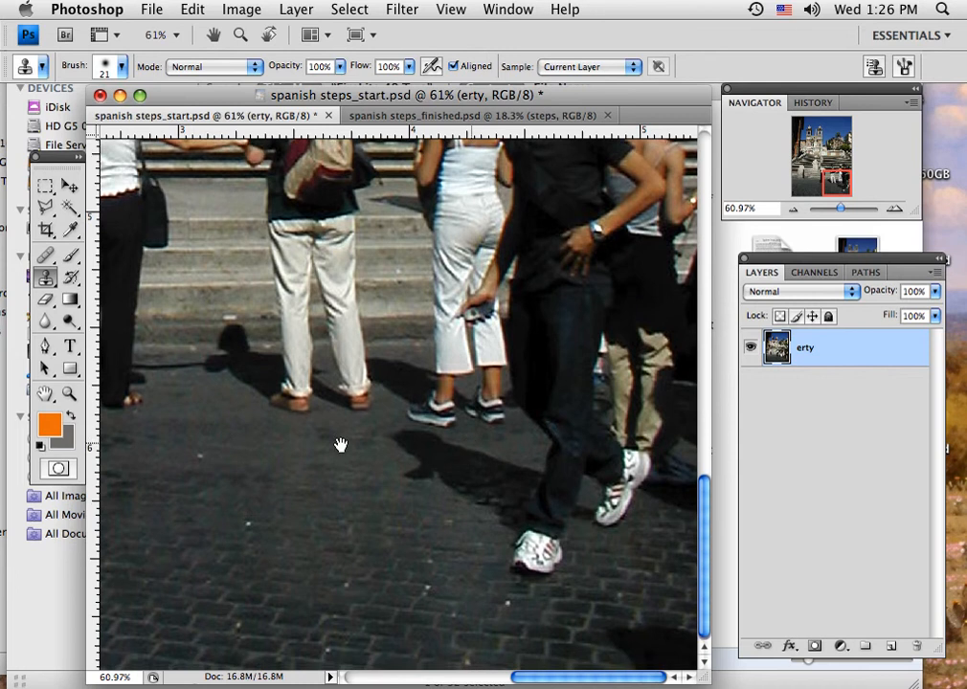
{"action": "left_click_drag", "start_coordinate": [458, 143], "coordinate": [463, 514]}
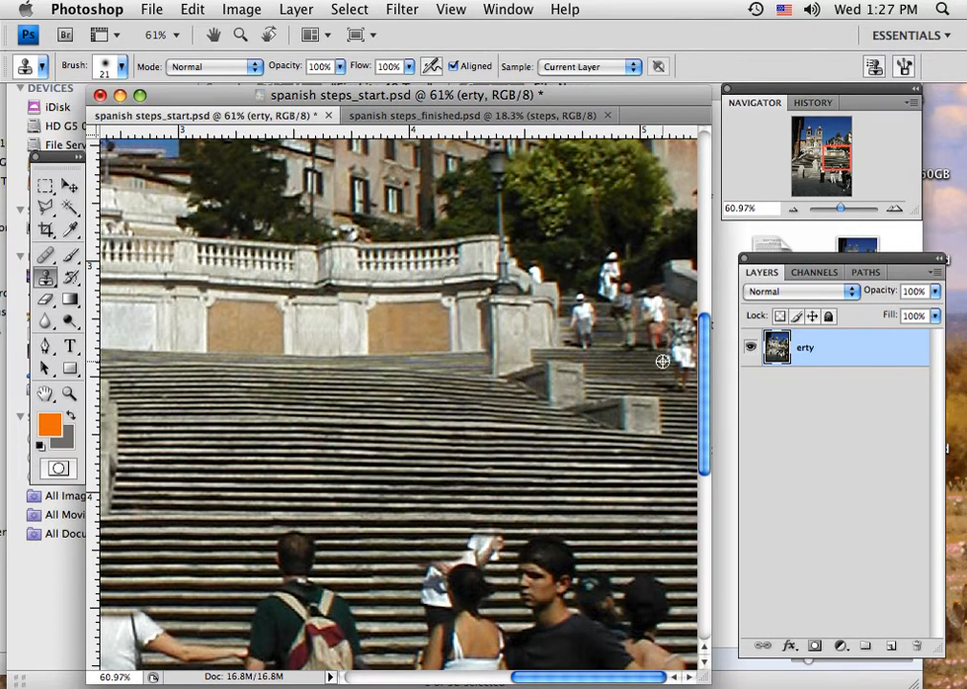
{"action": "mouse_move", "coordinate": [663, 362]}
{"action": "left_mouse_down"}
{"action": "mouse_move", "coordinate": [694, 365]}
{"action": "mouse_move", "coordinate": [683, 371]}
{"action": "mouse_move", "coordinate": [690, 375]}
{"action": "left_mouse_up"}
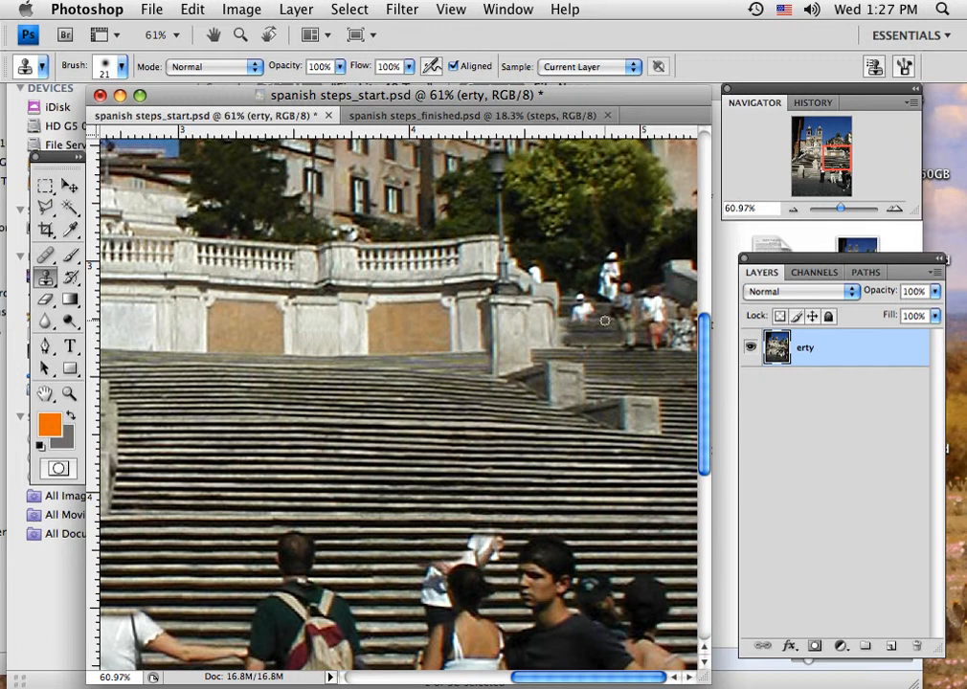
{"action": "left_click", "coordinate": [587, 320], "text": "alt"}
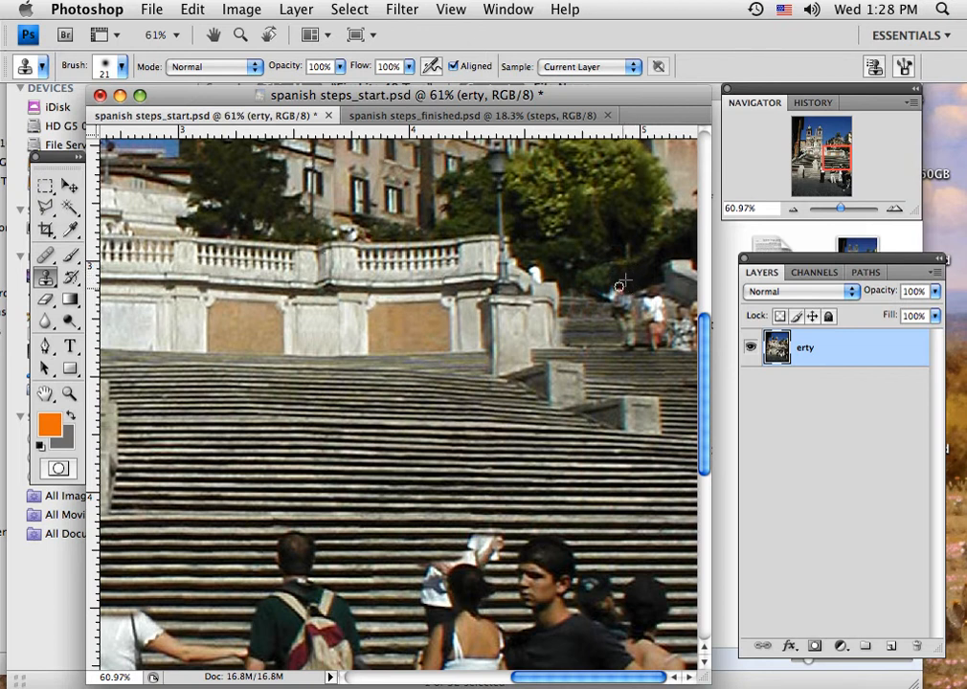
- Clone dark foliage over the small white figures above the balustrade, at its end and at its middle pillar
{"action": "left_click", "coordinate": [563, 248], "text": "alt"}
{"action": "left_click_drag", "start_coordinate": [532, 264], "coordinate": [539, 279]}
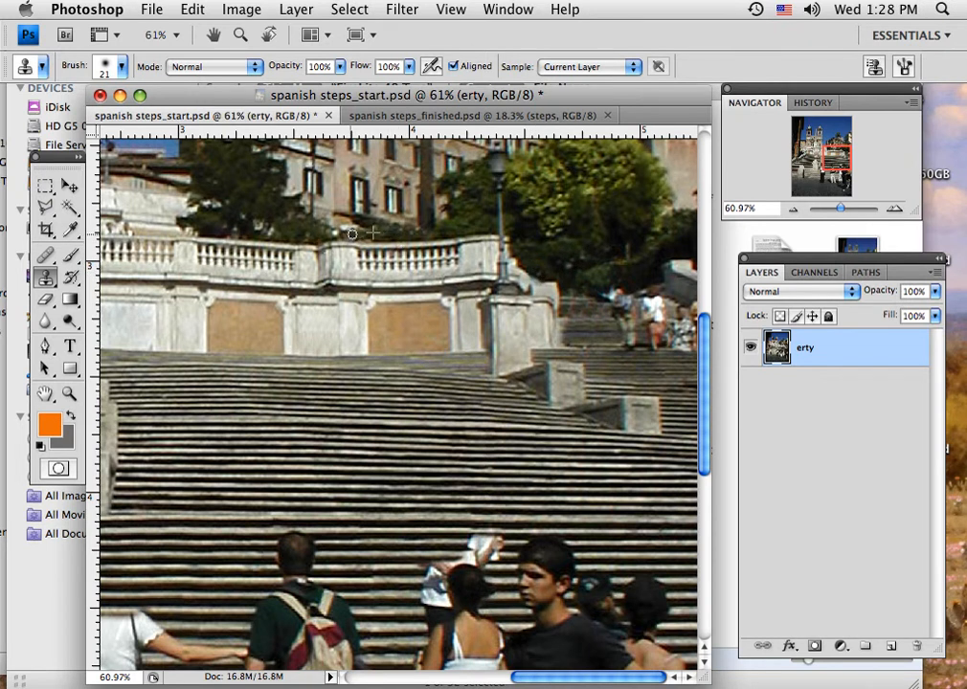
{"action": "left_click_drag", "start_coordinate": [357, 228], "coordinate": [375, 230]}
- With a soft 17 px Clone Stamp brush, clone out the tiny people in front of the pale stone block above the upper balustrade
{"action": "left_click_drag", "start_coordinate": [255, 224], "coordinate": [582, 275]}
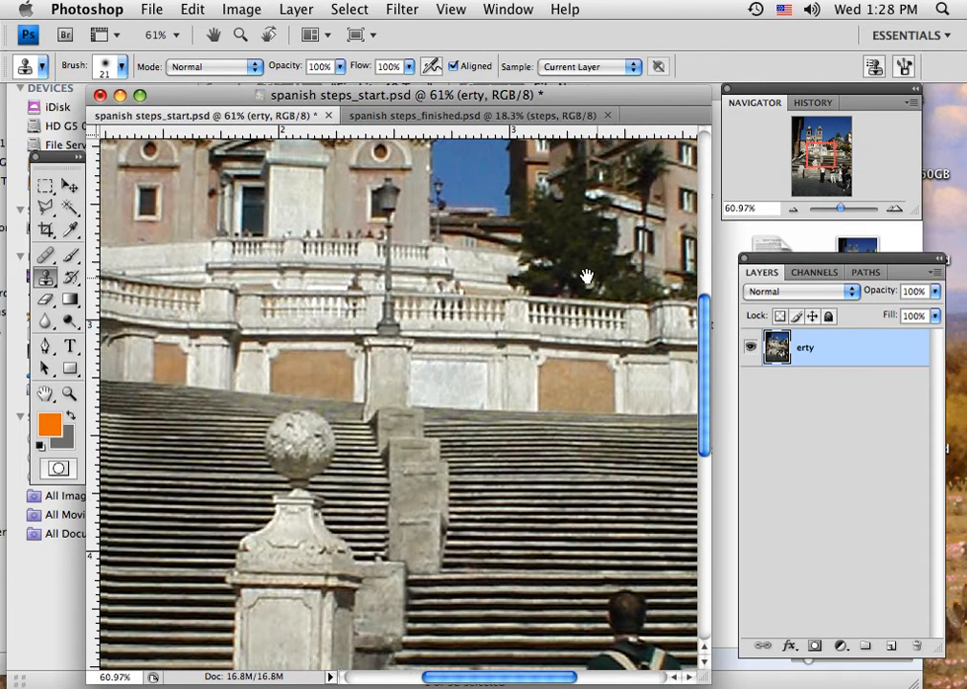
{"action": "left_click_drag", "start_coordinate": [321, 294], "coordinate": [423, 309]}
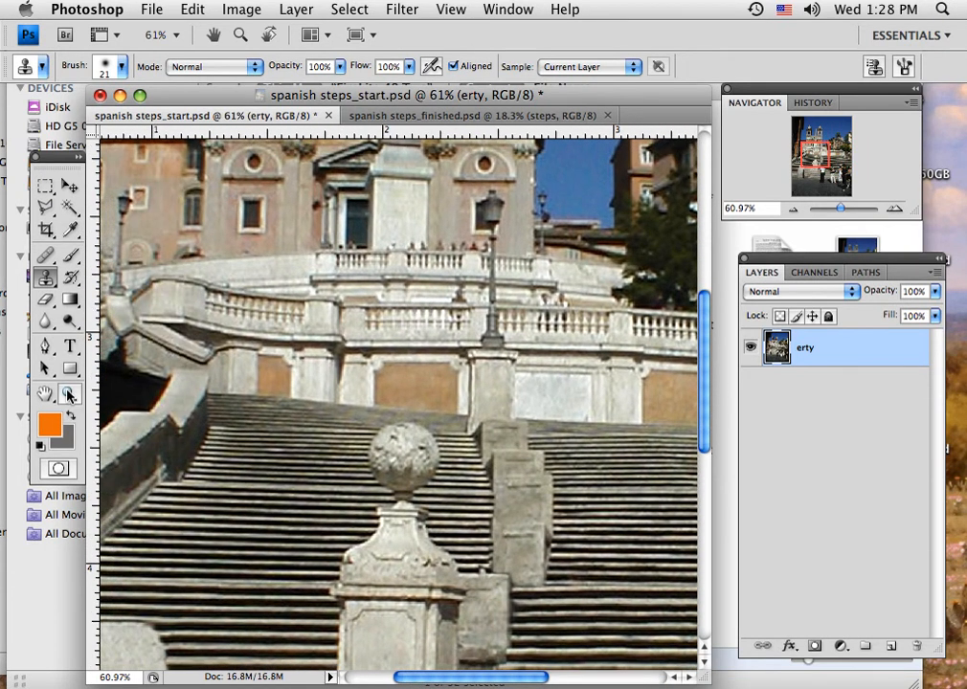
{"action": "key", "text": "z"}
{"action": "left_click_drag", "start_coordinate": [312, 205], "coordinate": [507, 317]}
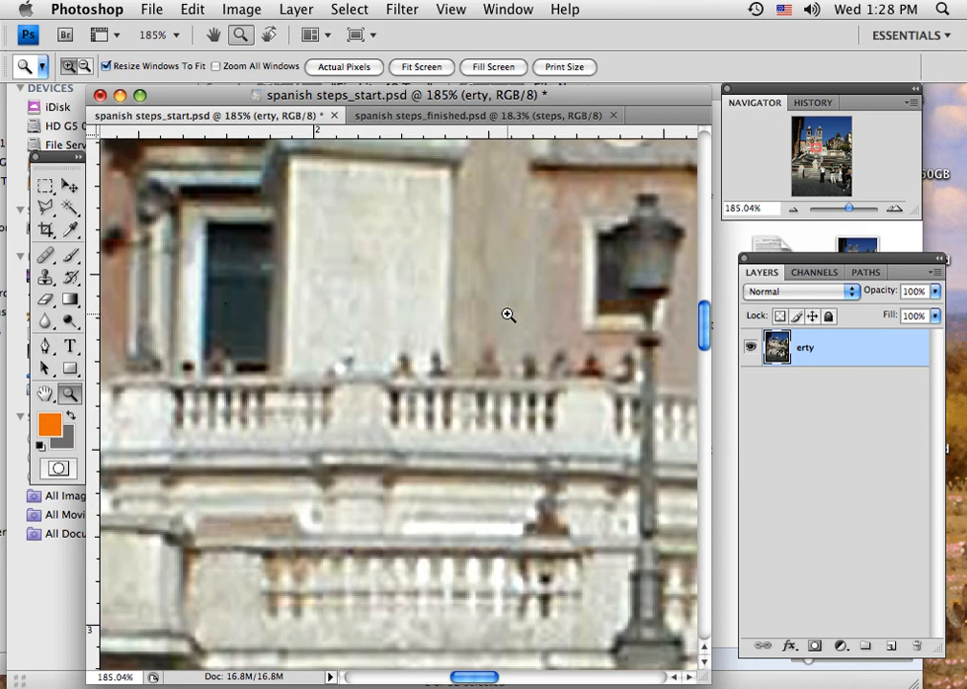
{"action": "left_click", "coordinate": [45, 277]}
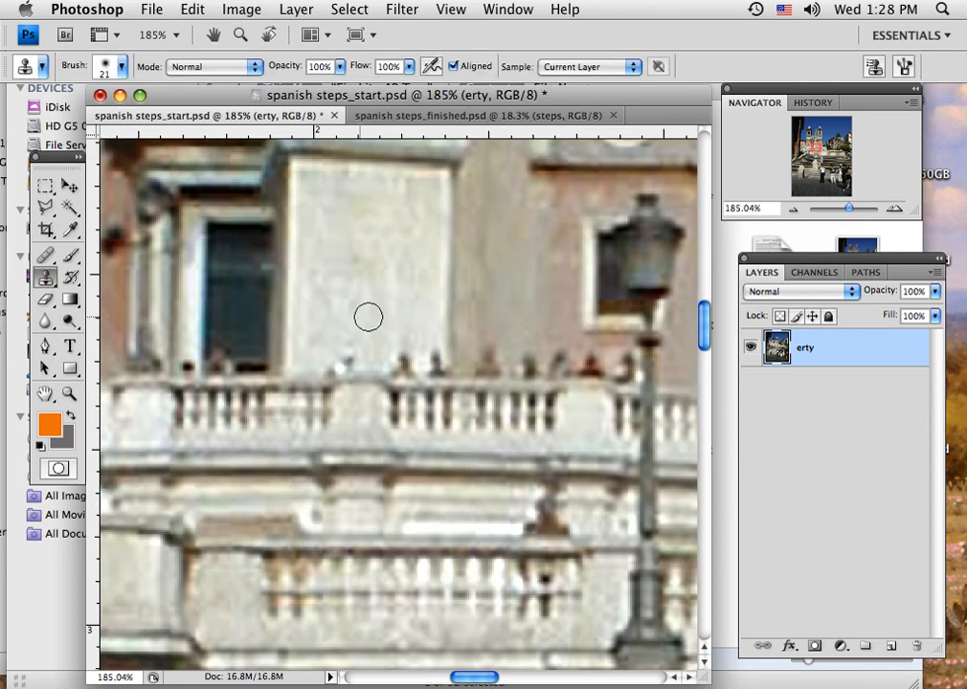
{"action": "left_click", "coordinate": [114, 74]}
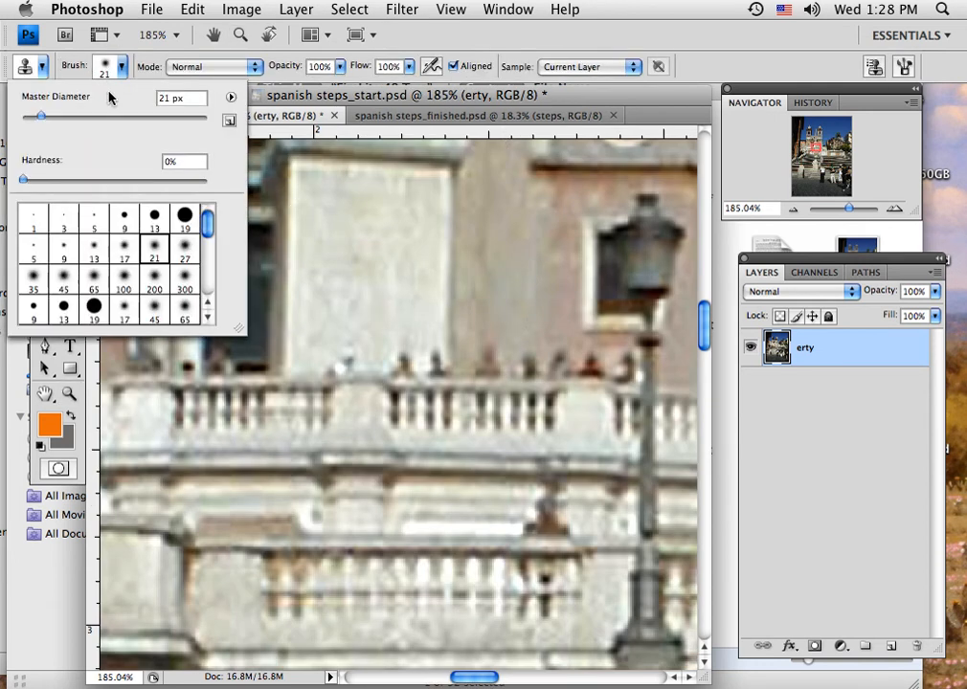
{"action": "left_click", "coordinate": [123, 247]}
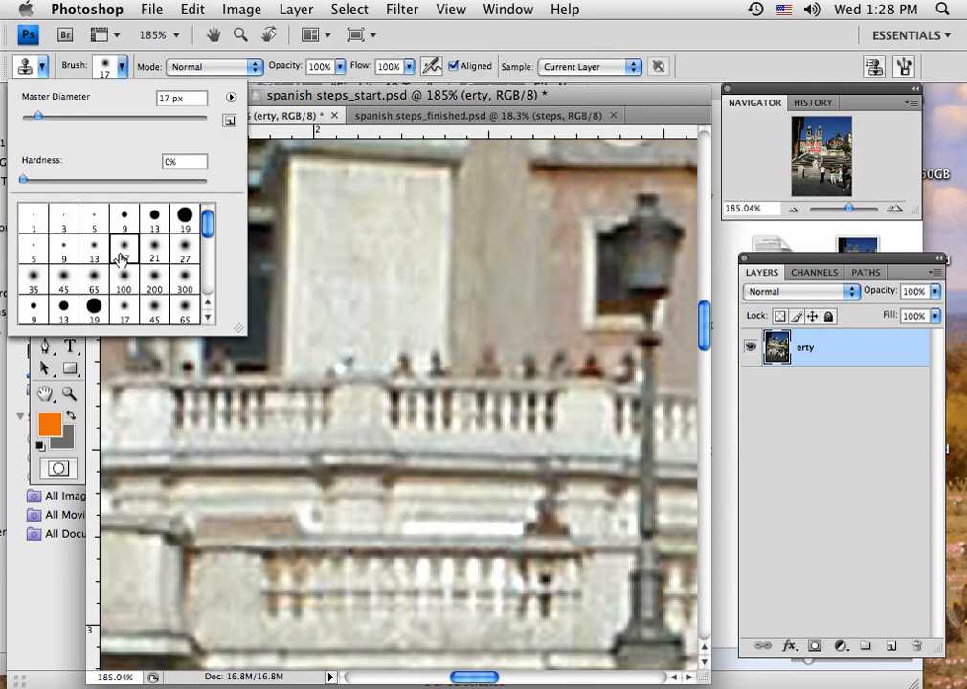
{"action": "left_click", "coordinate": [451, 273], "text": "alt"}
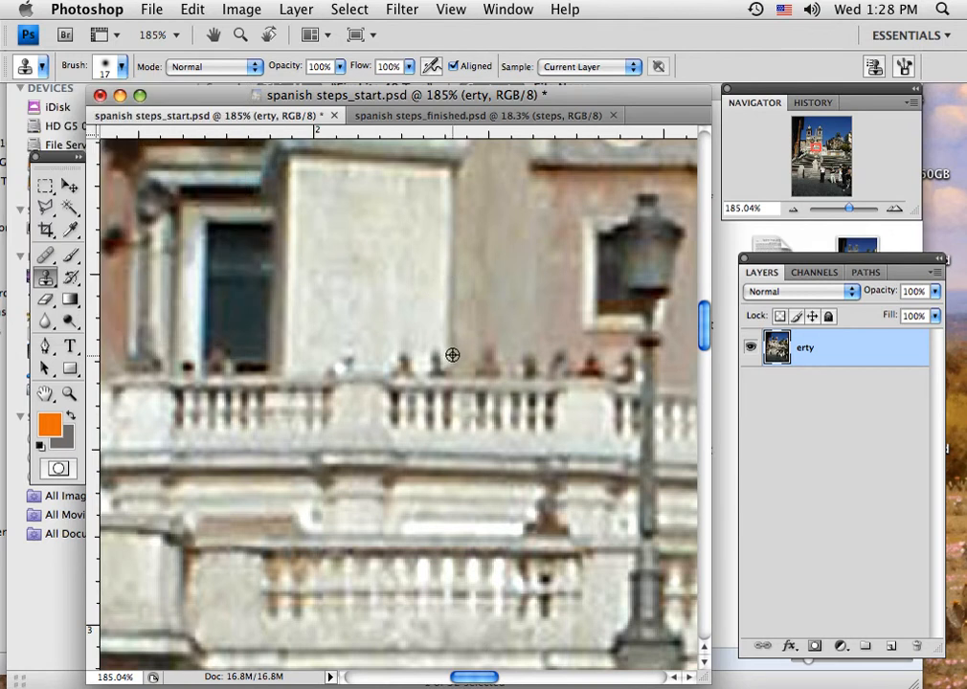
{"action": "mouse_move", "coordinate": [449, 354]}
{"action": "left_mouse_down"}
{"action": "mouse_move", "coordinate": [434, 363]}
{"action": "mouse_move", "coordinate": [431, 351]}
{"action": "mouse_move", "coordinate": [411, 365]}
{"action": "mouse_move", "coordinate": [332, 359]}
{"action": "left_mouse_up"}
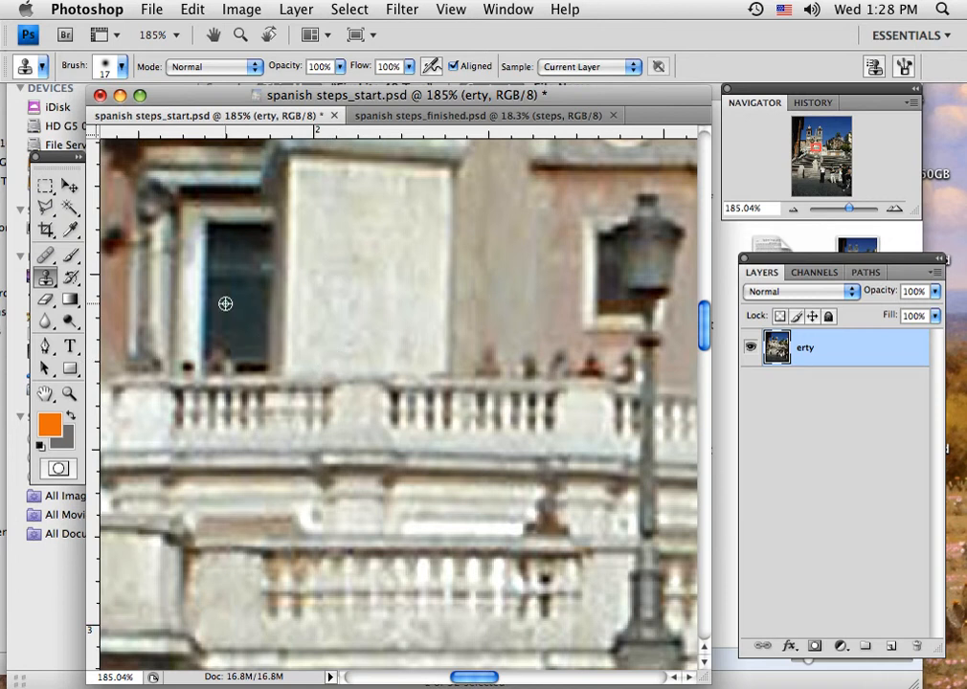
- Clone out the tiny people at the base of the dark doorway and its white frame above the upper balustrade
{"action": "left_click", "coordinate": [224, 302], "text": "alt"}
{"action": "left_click_drag", "start_coordinate": [223, 347], "coordinate": [239, 350]}
{"action": "left_click", "coordinate": [261, 365], "text": "alt"}
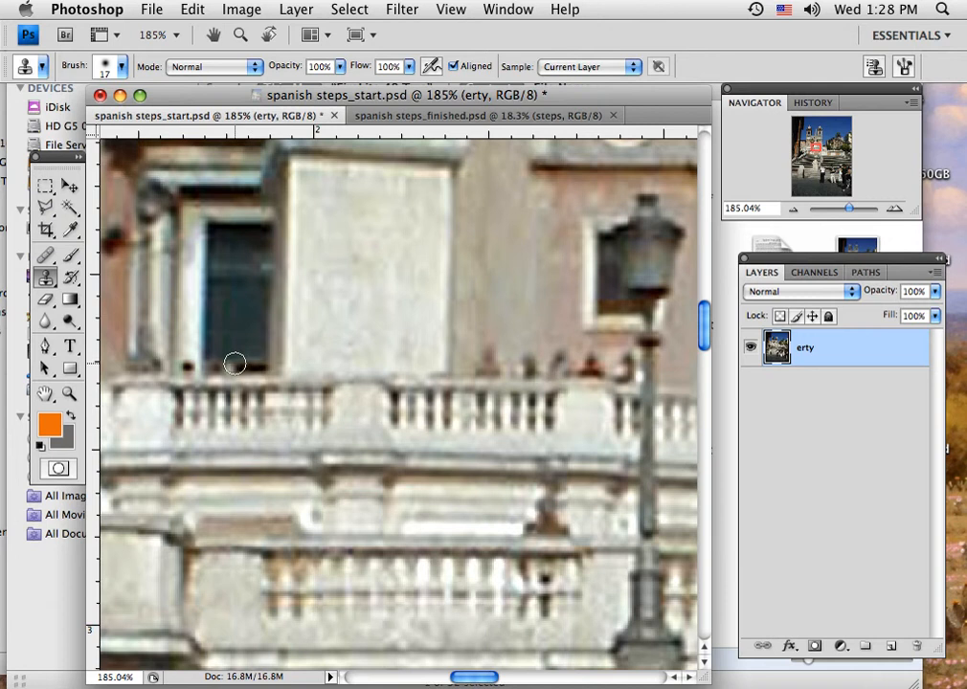
{"action": "left_click_drag", "start_coordinate": [234, 363], "coordinate": [216, 360]}
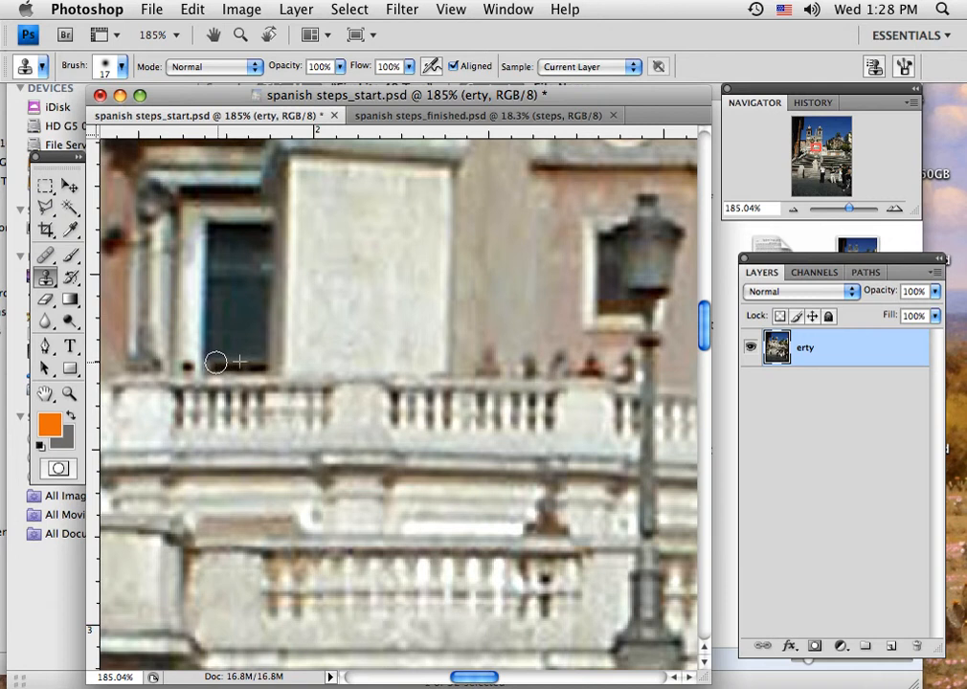
{"action": "left_click", "coordinate": [186, 307], "text": "alt"}
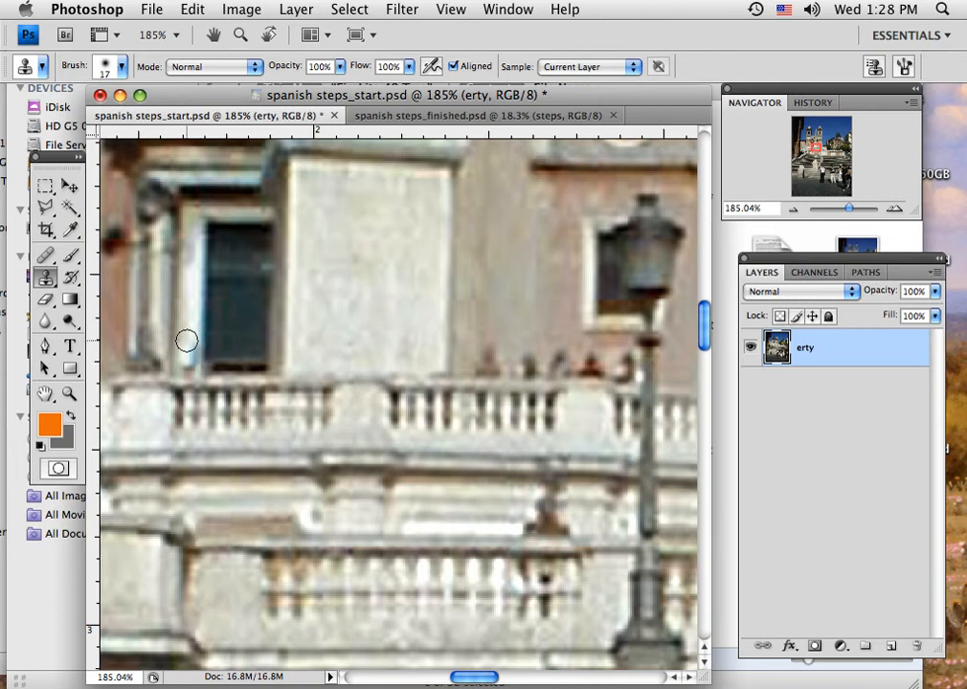
{"action": "left_click_drag", "start_coordinate": [186, 343], "coordinate": [186, 368]}
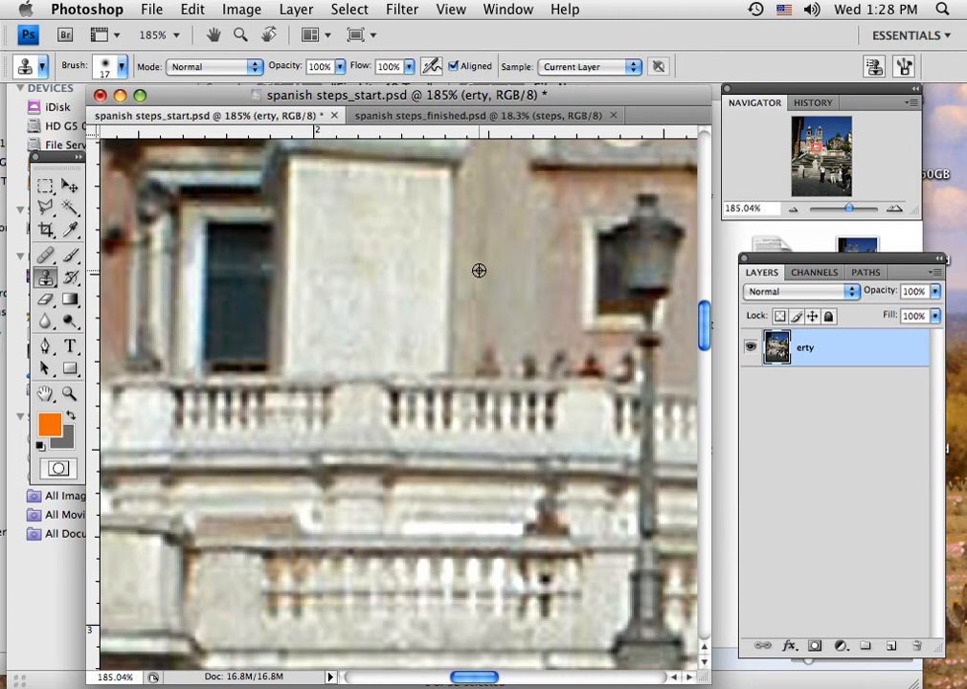
- Clone the plain wall over the row of tiny people above the balustrade, between the pale stone block and the lamp post
{"action": "mouse_move", "coordinate": [508, 357]}
{"action": "left_mouse_down"}
{"action": "mouse_move", "coordinate": [490, 351]}
{"action": "mouse_move", "coordinate": [487, 366]}
{"action": "mouse_move", "coordinate": [528, 367]}
{"action": "mouse_move", "coordinate": [554, 347]}
{"action": "mouse_move", "coordinate": [569, 365]}
{"action": "mouse_move", "coordinate": [624, 367]}
{"action": "mouse_move", "coordinate": [617, 374]}
{"action": "left_mouse_up"}
{"action": "left_click", "coordinate": [554, 290], "text": "alt"}
{"action": "left_click", "coordinate": [563, 341], "text": "alt"}
{"action": "left_click", "coordinate": [554, 294], "text": "alt"}
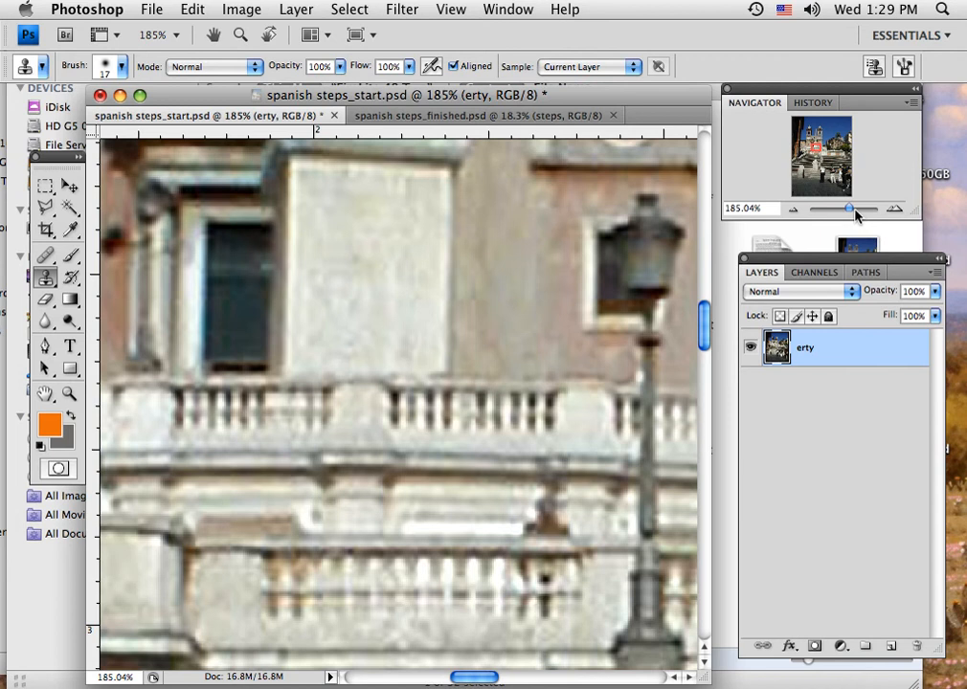
- View the whole retouched photo, switch to spanish steps_finished.psd for comparison, and activate the Move tool
{"action": "left_click_drag", "start_coordinate": [855, 214], "coordinate": [835, 214]}
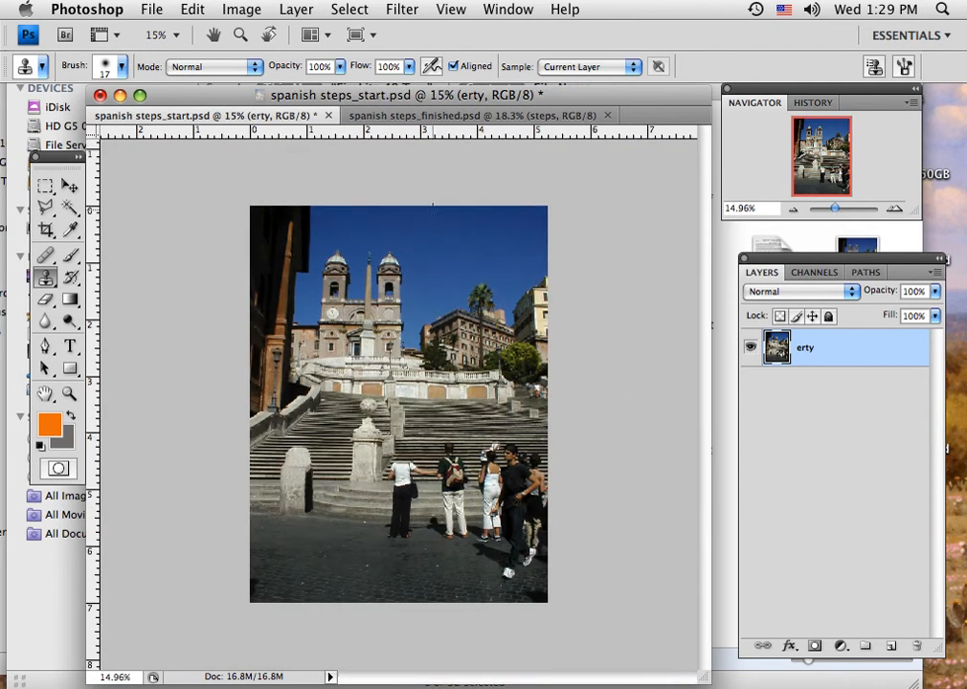
{"action": "left_click", "coordinate": [409, 116]}
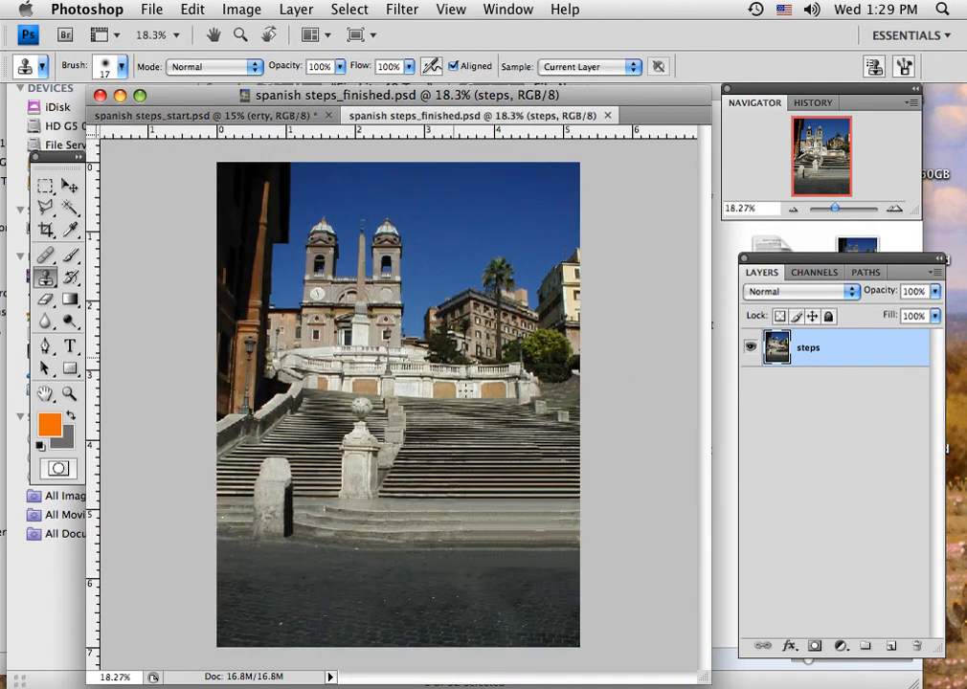
{"action": "left_click", "coordinate": [69, 185]}
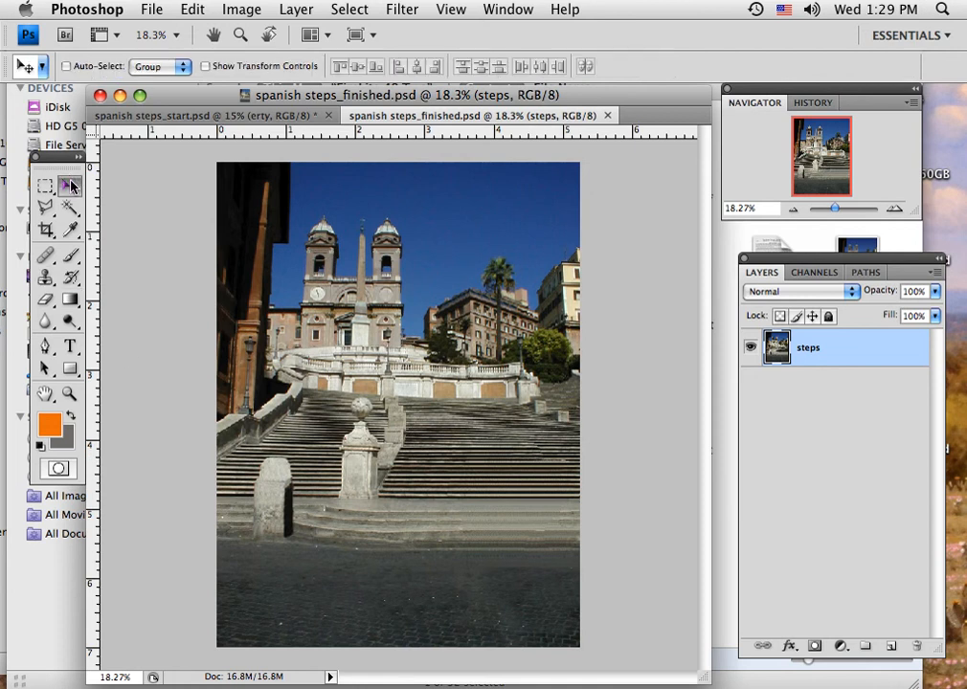